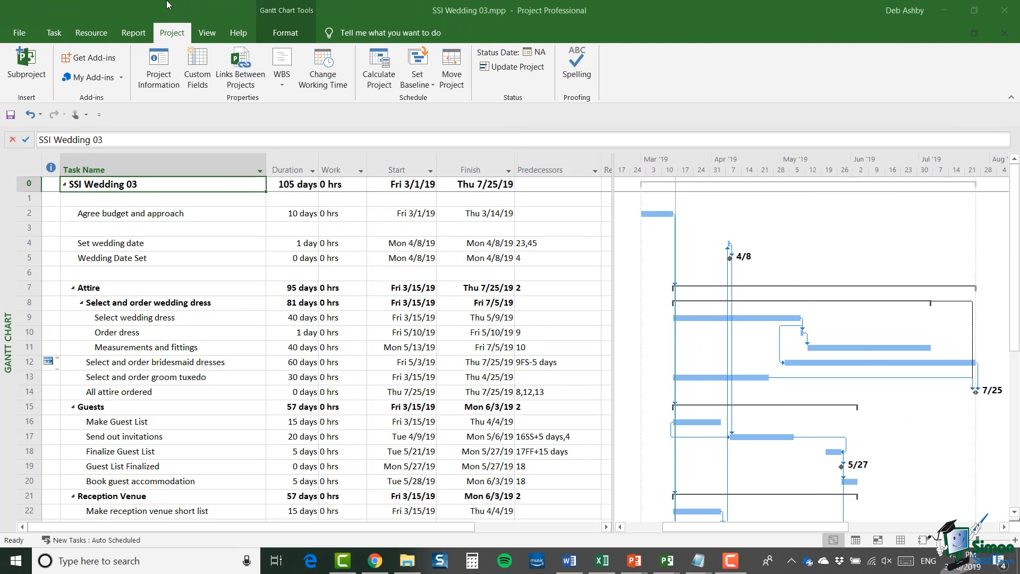
- Switch the wedding project from the Gantt Chart to the Resource Sheet view
left_click(207, 33)
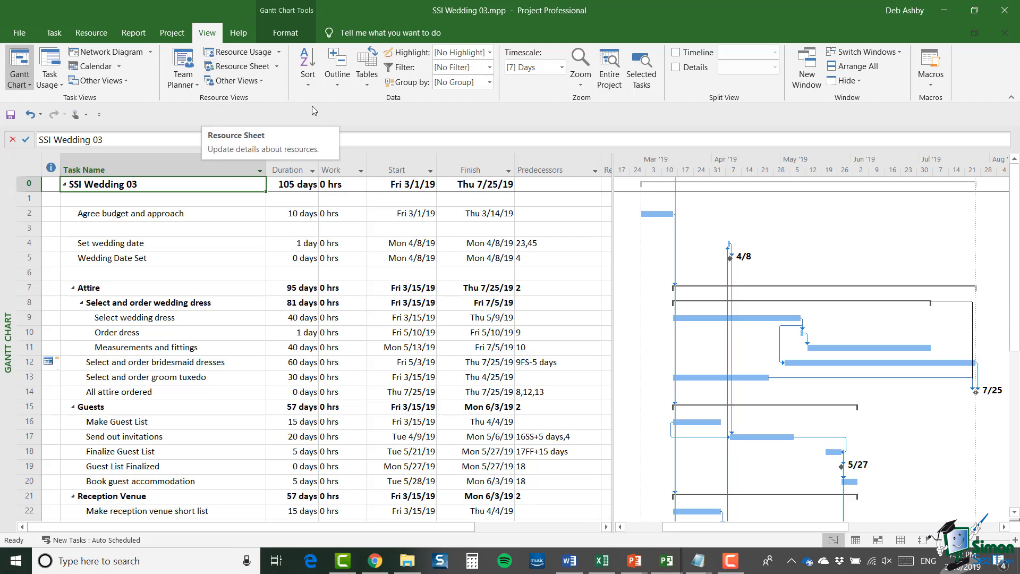
left_click(236, 68)
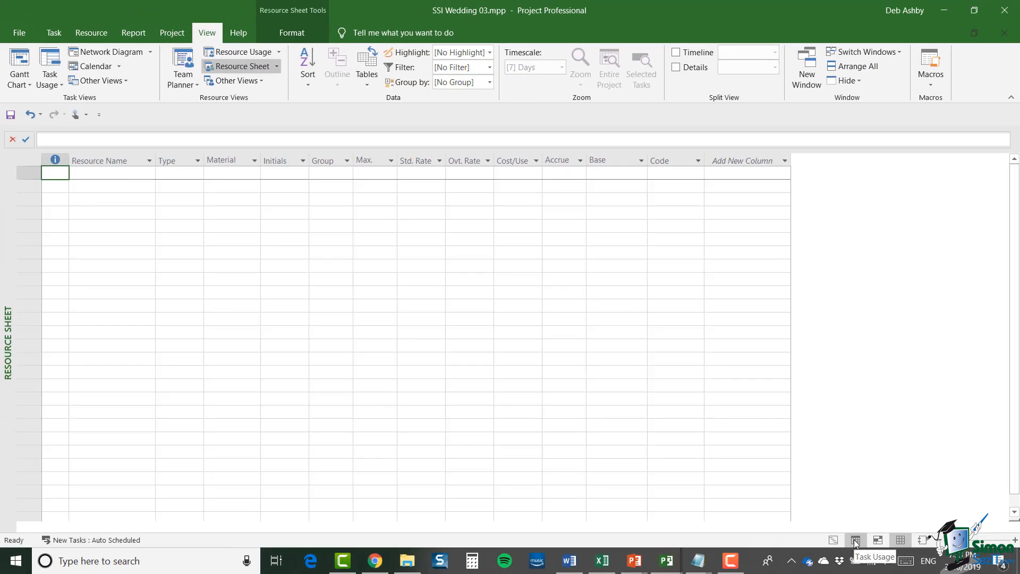
- Look at the Task Usage and Team Planner views and return to the Resource Sheet
left_click(856, 540)
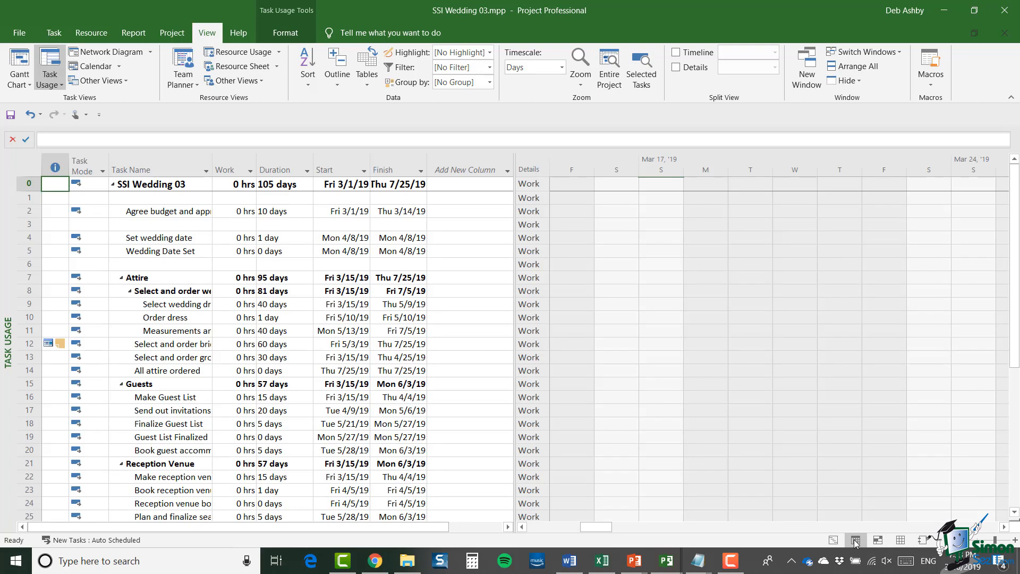
left_click(879, 539)
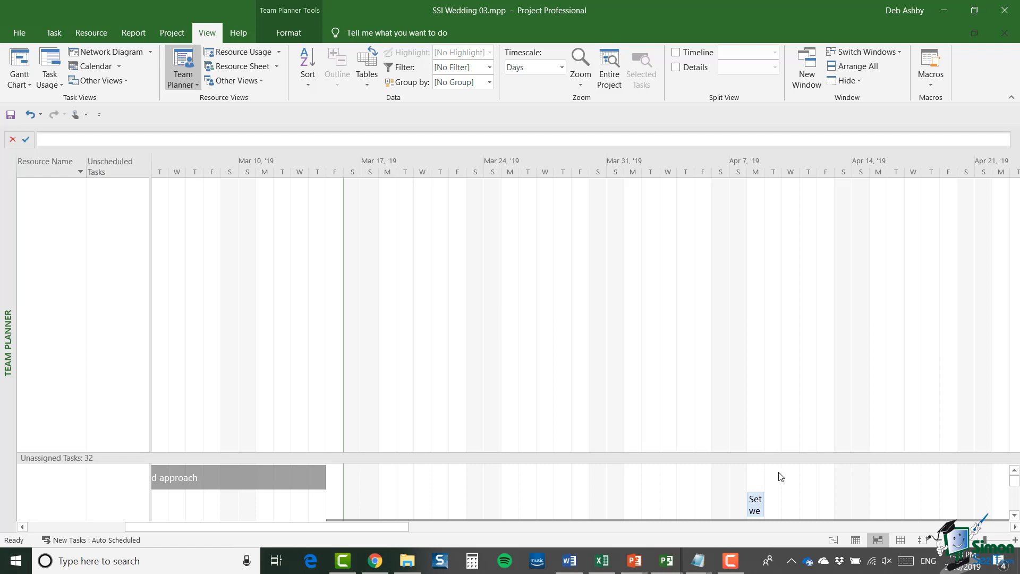
left_click(901, 541)
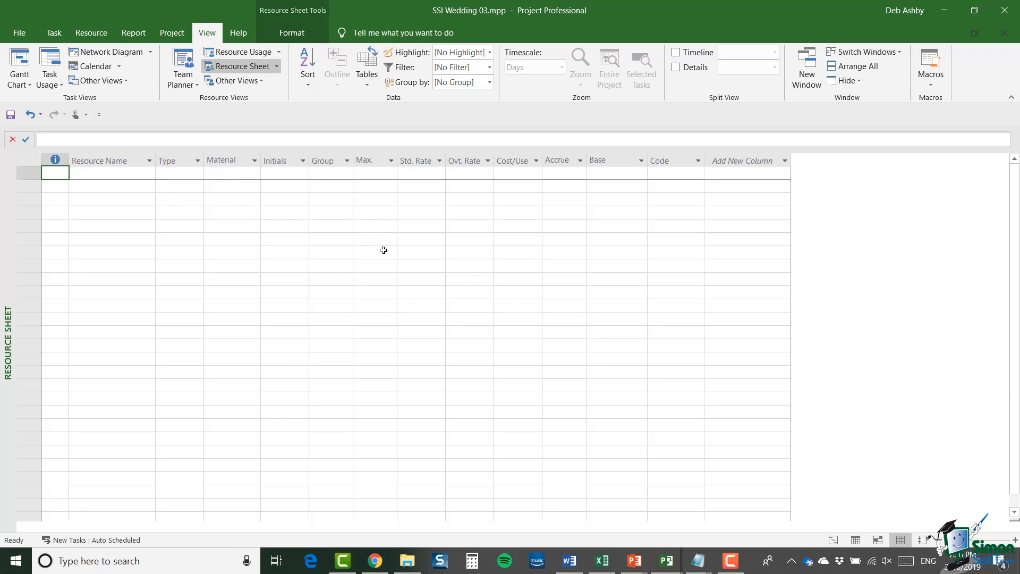
- Add a resource named Bride in the first row with the type Work
left_click(128, 171)
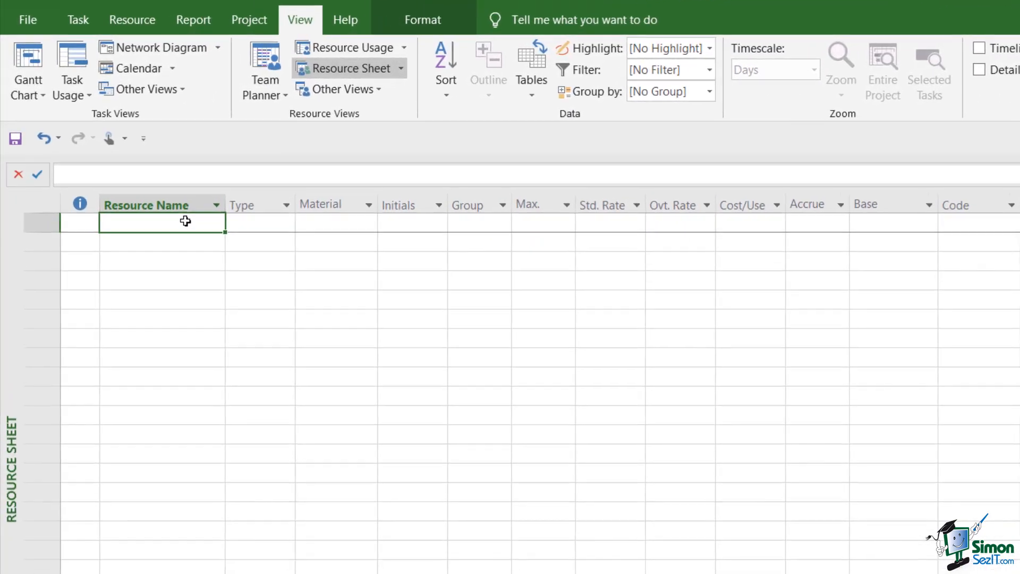
type("Bride")
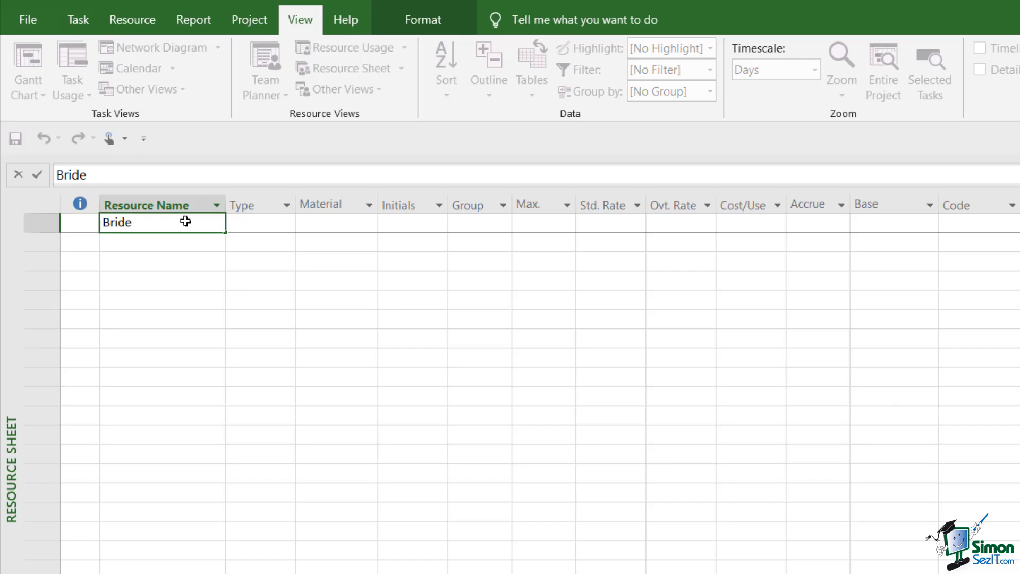
key("Tab")
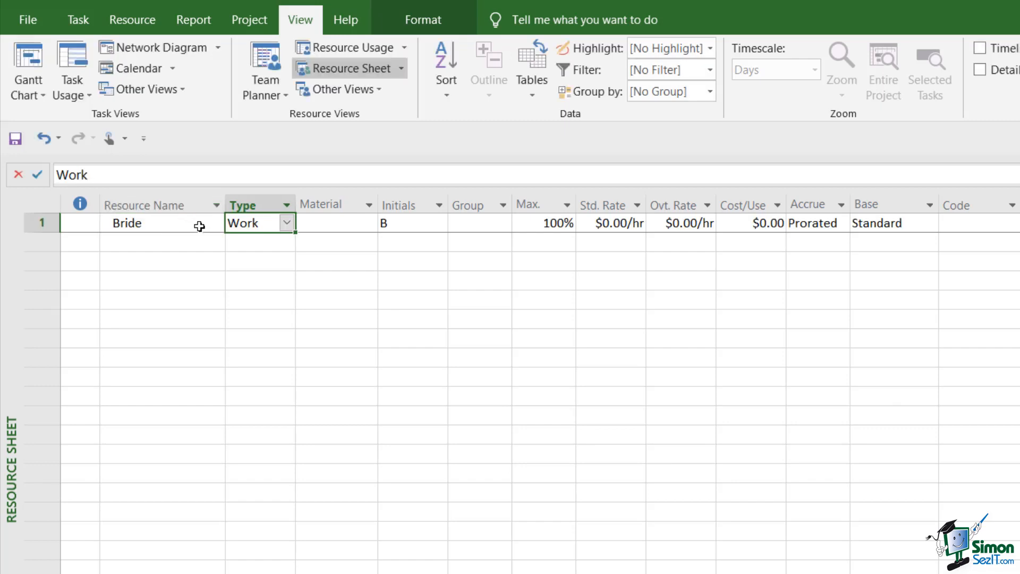
left_click(287, 228)
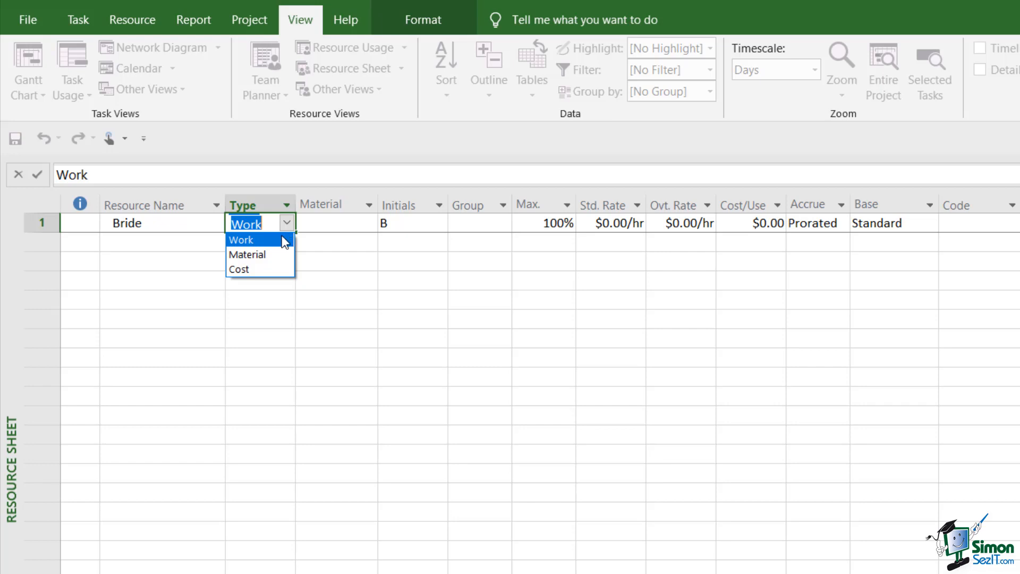
left_click(287, 239)
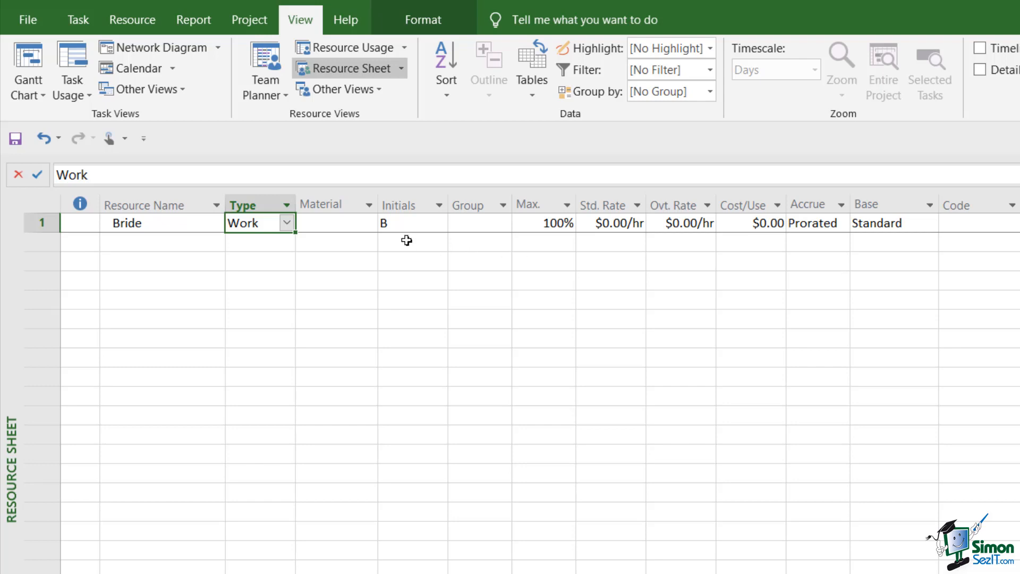
- Set the initials of the Bride resource to Bride
left_click(394, 223)
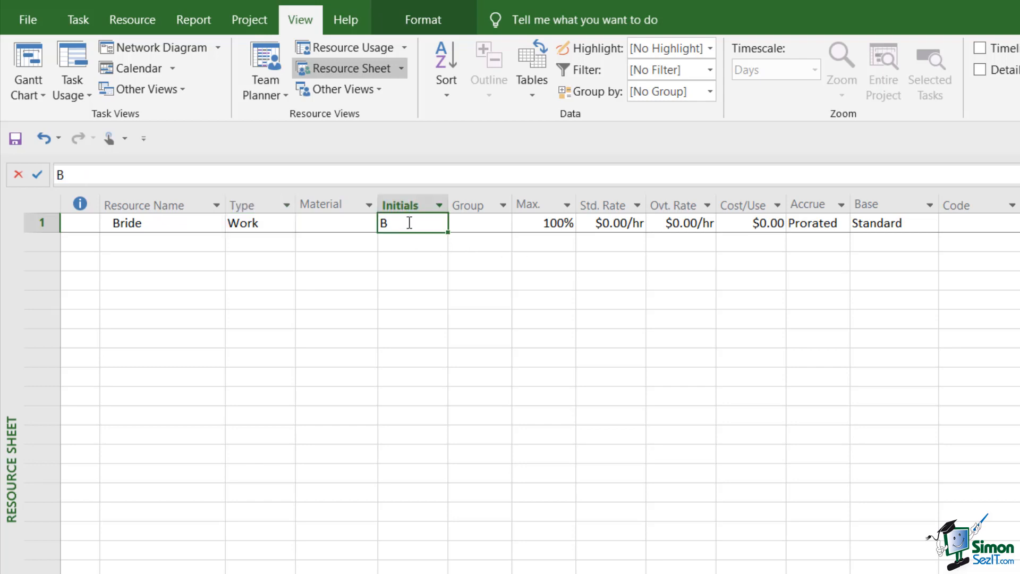
left_click(410, 223)
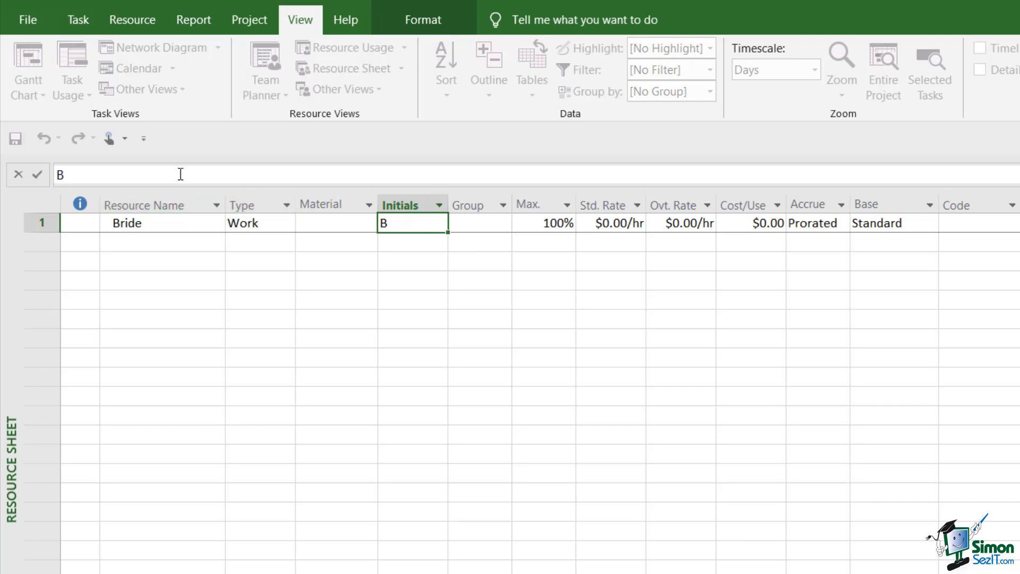
type("ride")
key("Return")
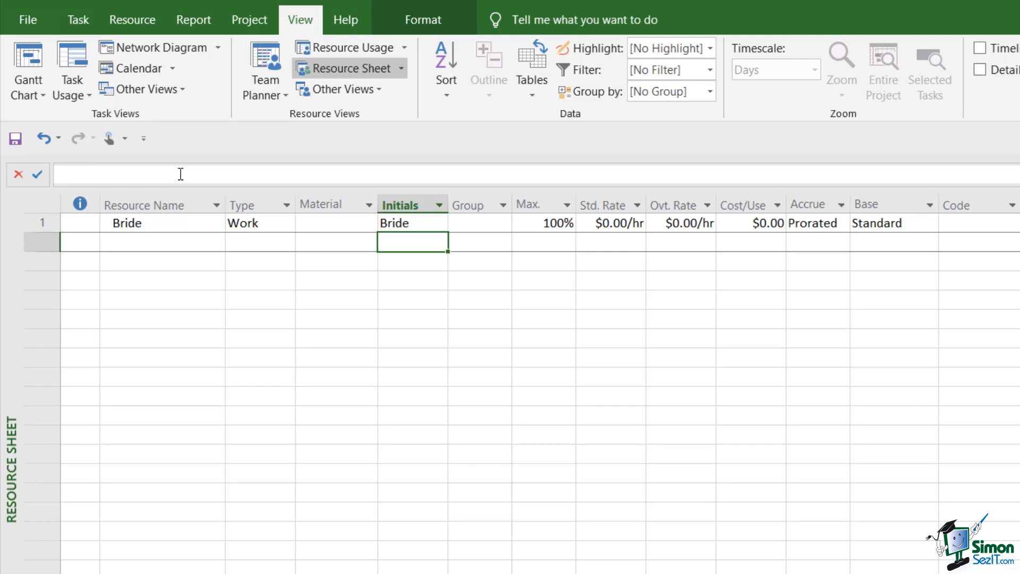
- Add a Work resource named Groom in the second row and set its initials to Groom
left_click(136, 246)
type("Groom")
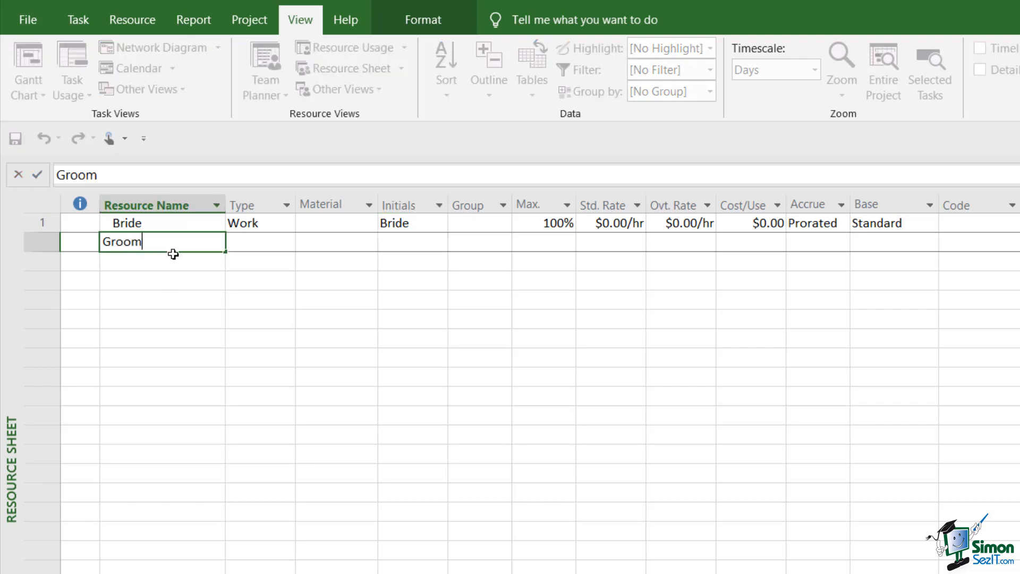
key("Tab")
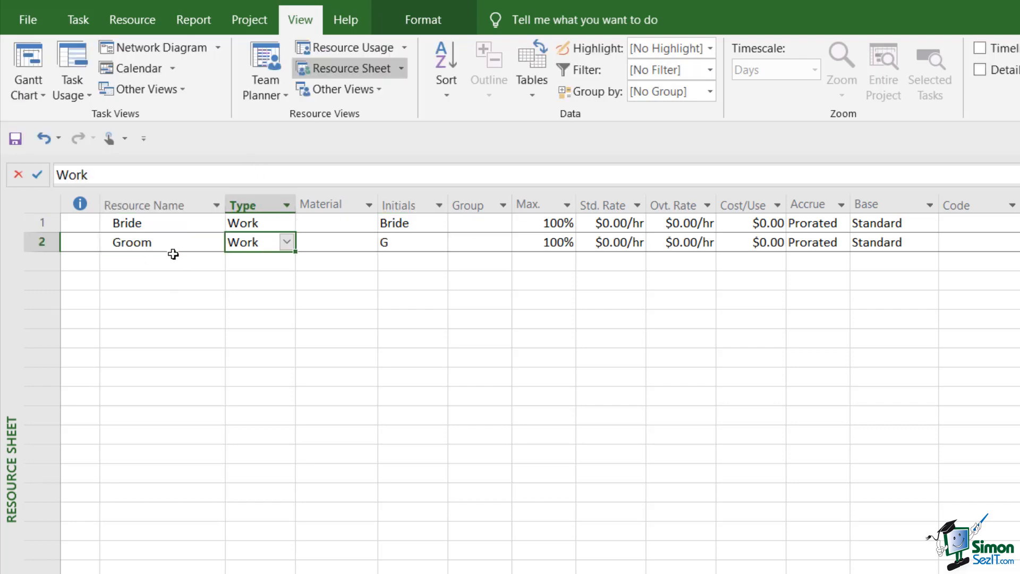
key("Tab")
key("Tab")
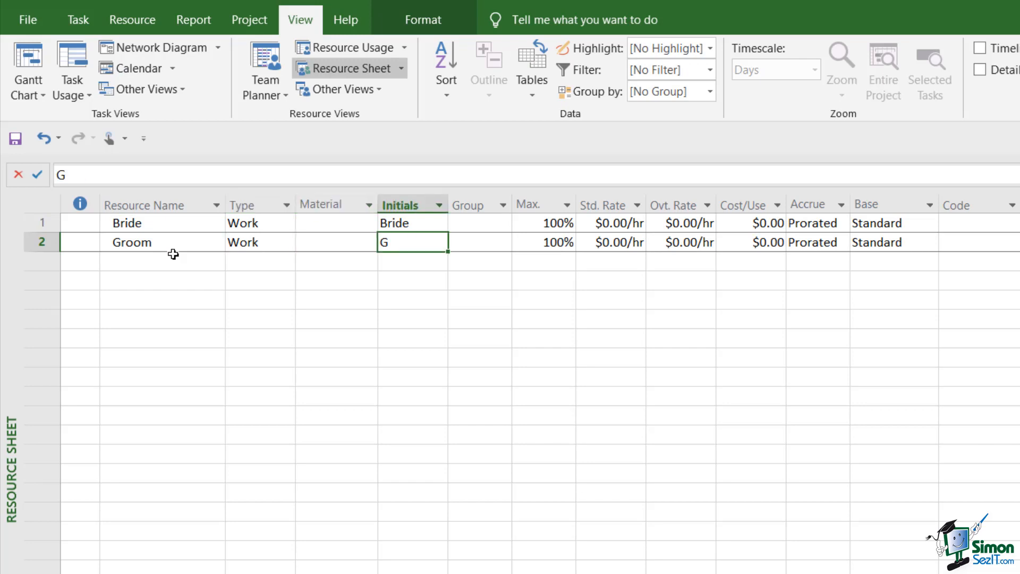
type("Gro")
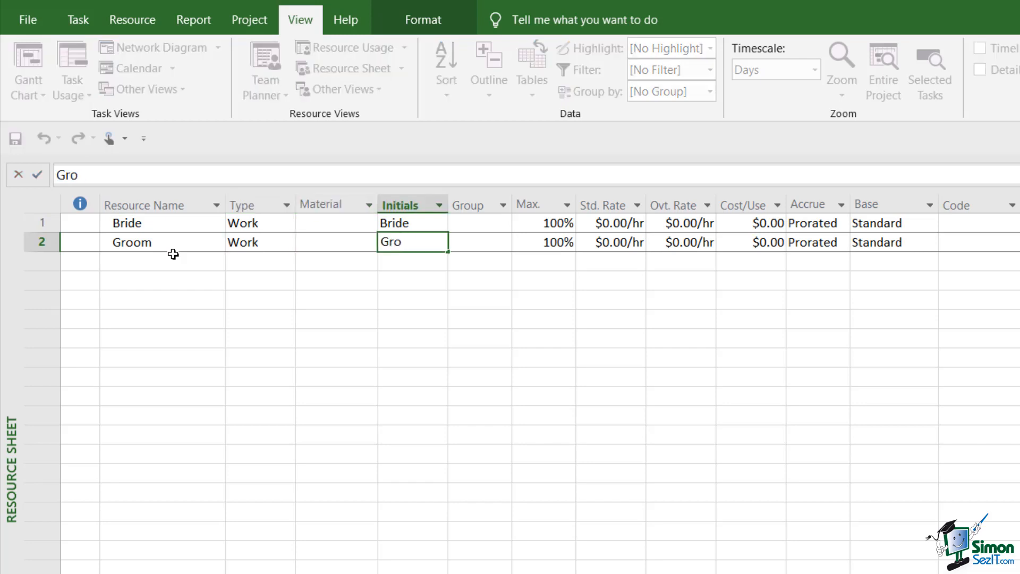
type("om")
key("Return")
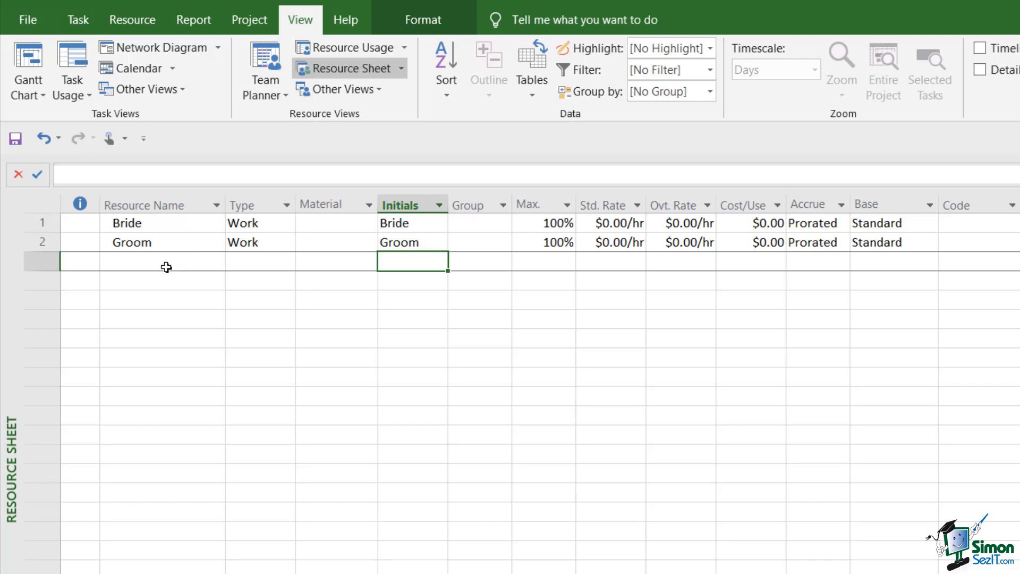
- Add a resource named Wedding ring in the third row with the type Material
left_click(163, 260)
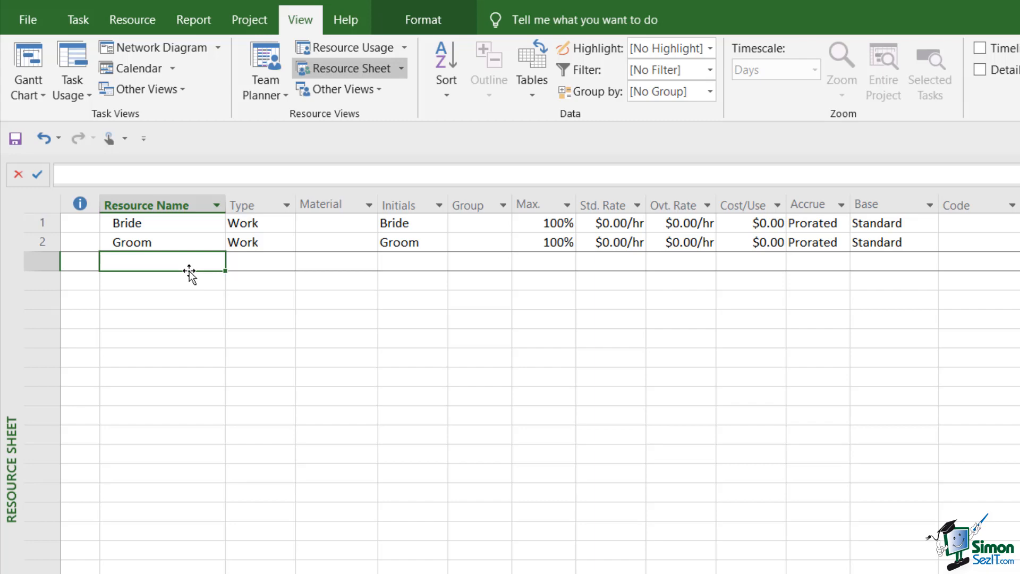
type("Wedding ting")
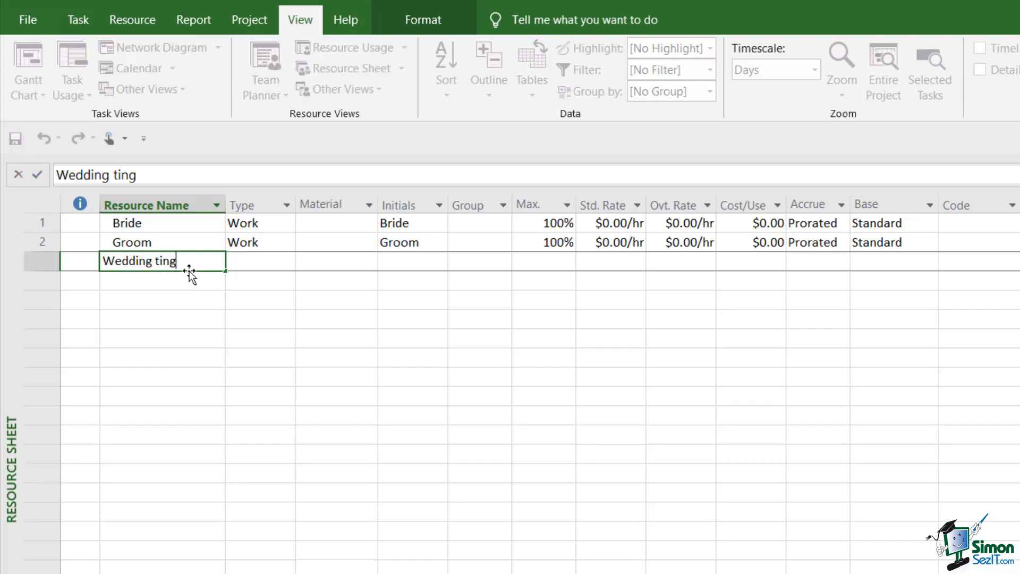
key("BackSpace")
key("BackSpace")
key("BackSpace")
key("BackSpace")
key("BackSpace")
type("ring")
key("Tab")
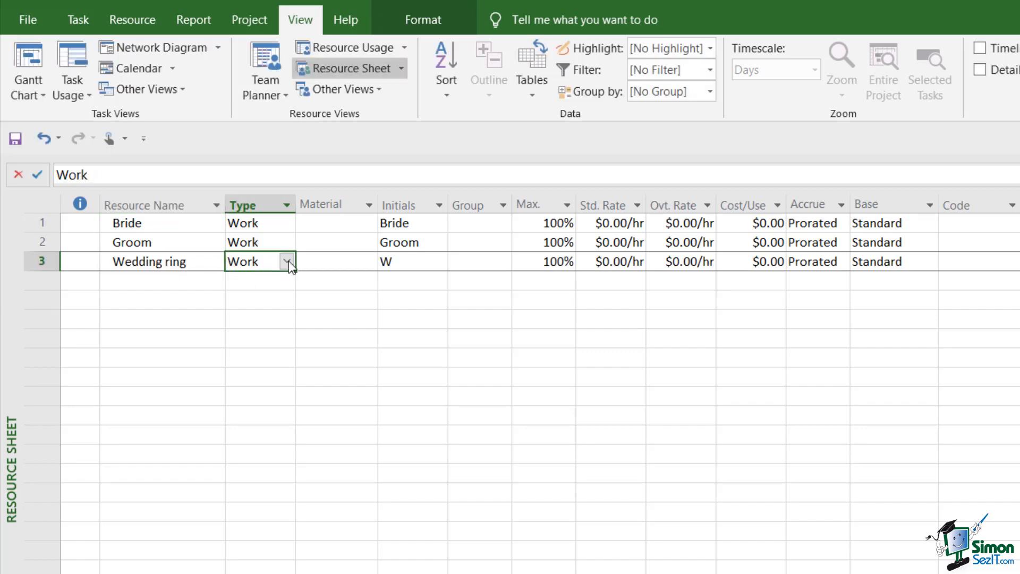
left_click(287, 261)
left_click(268, 293)
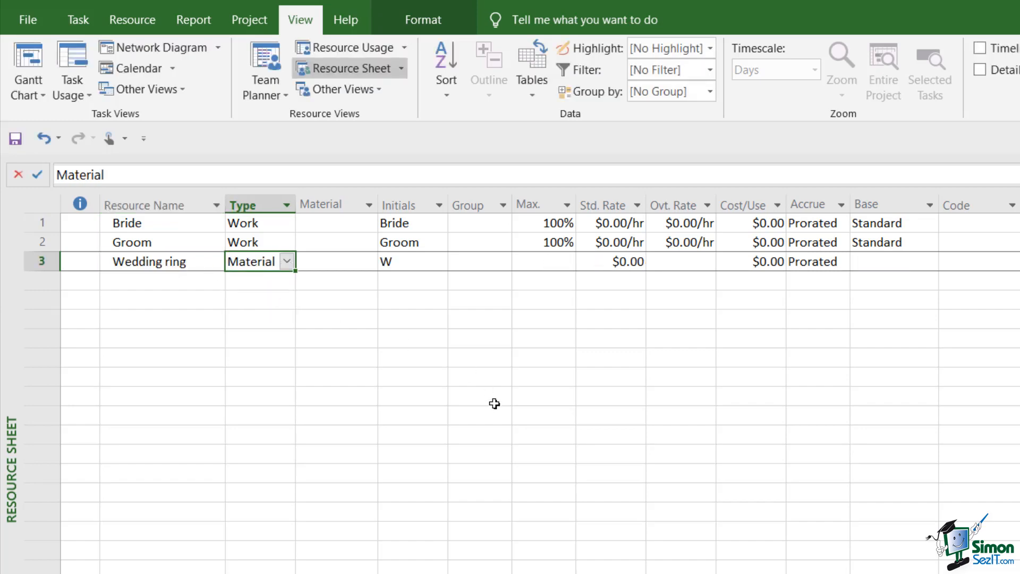
- Set the initials of the Wedding ring resource to Ring
key("Tab")
key("Tab")
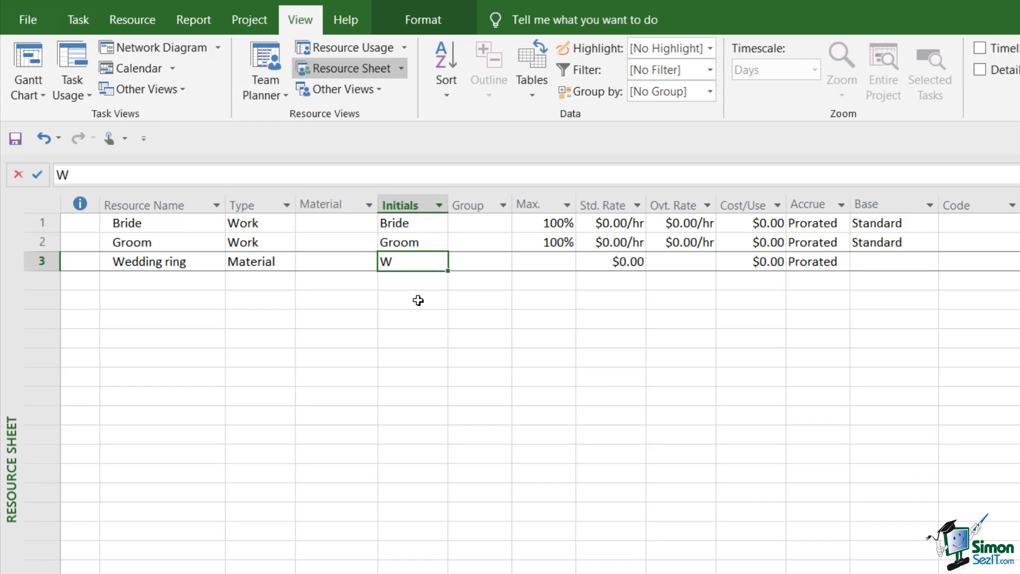
type("Ring")
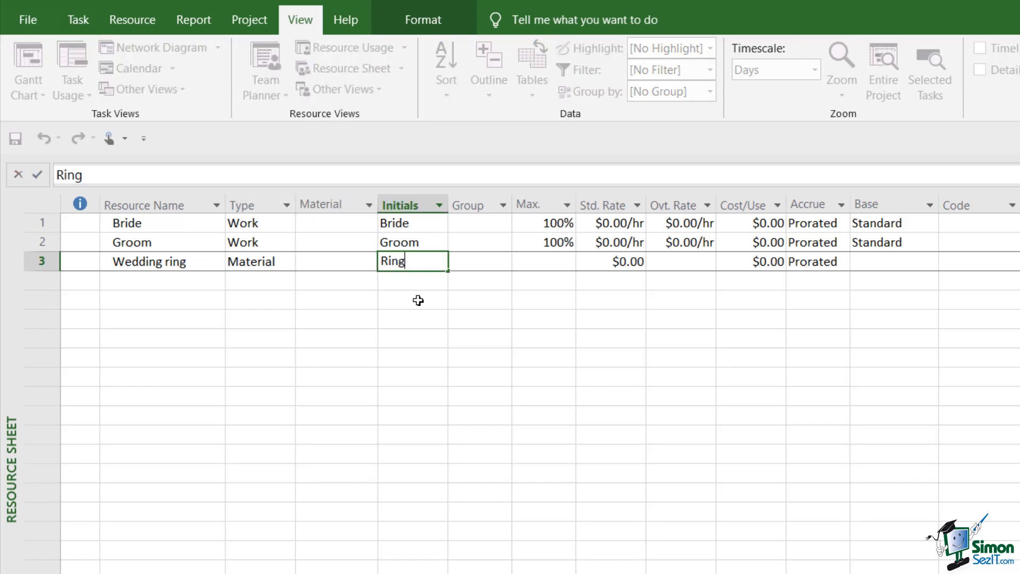
key("Escape")
key("Tab")
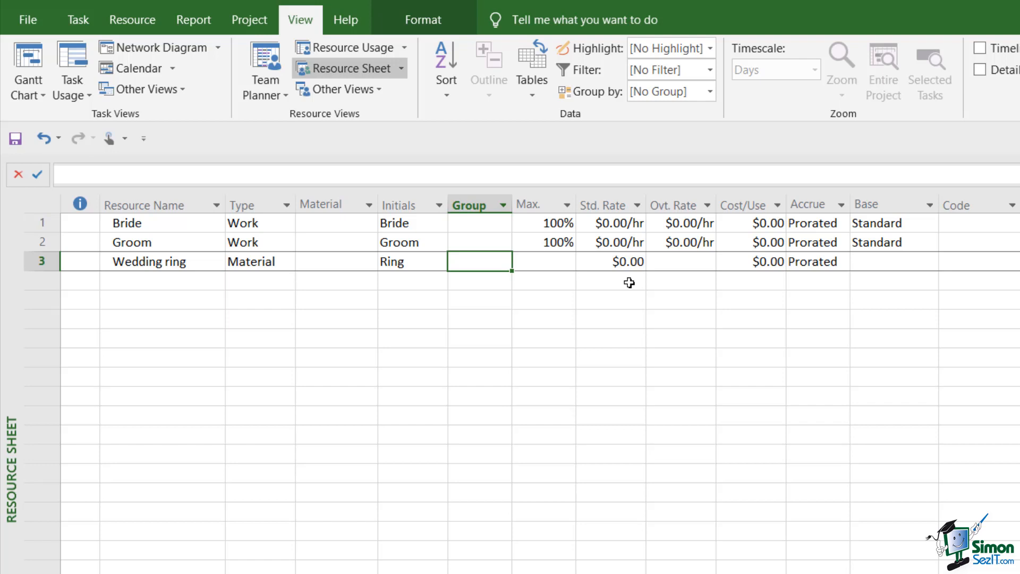
- Give the Wedding ring resource the material label ring and a standard rate of $500.00
left_click(336, 259)
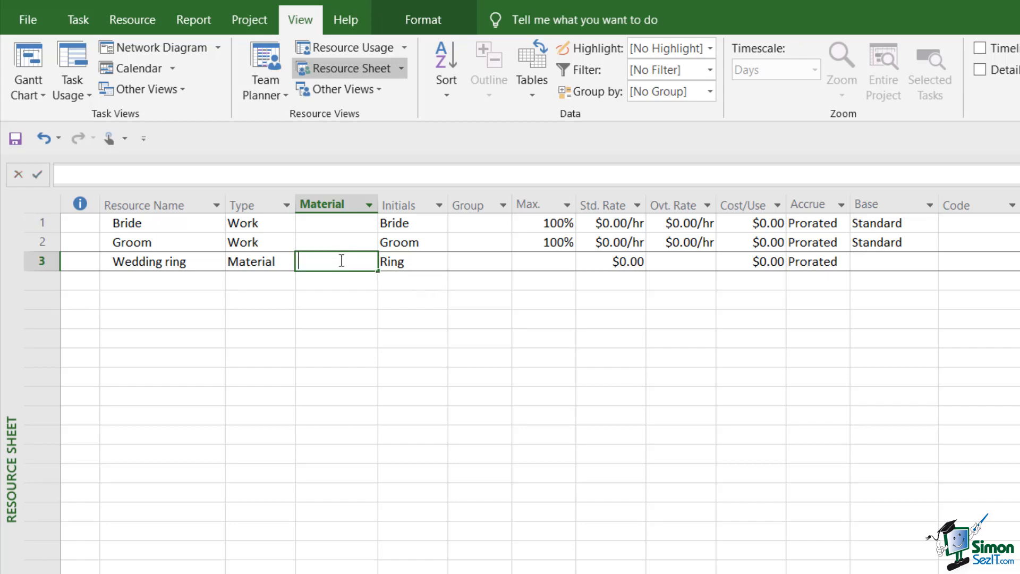
type("ring")
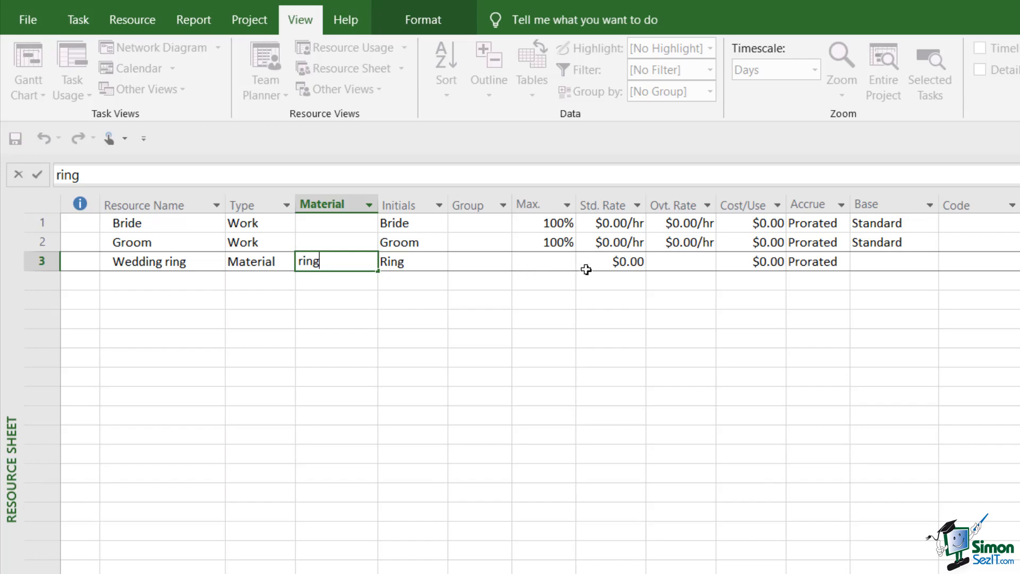
left_click(611, 262)
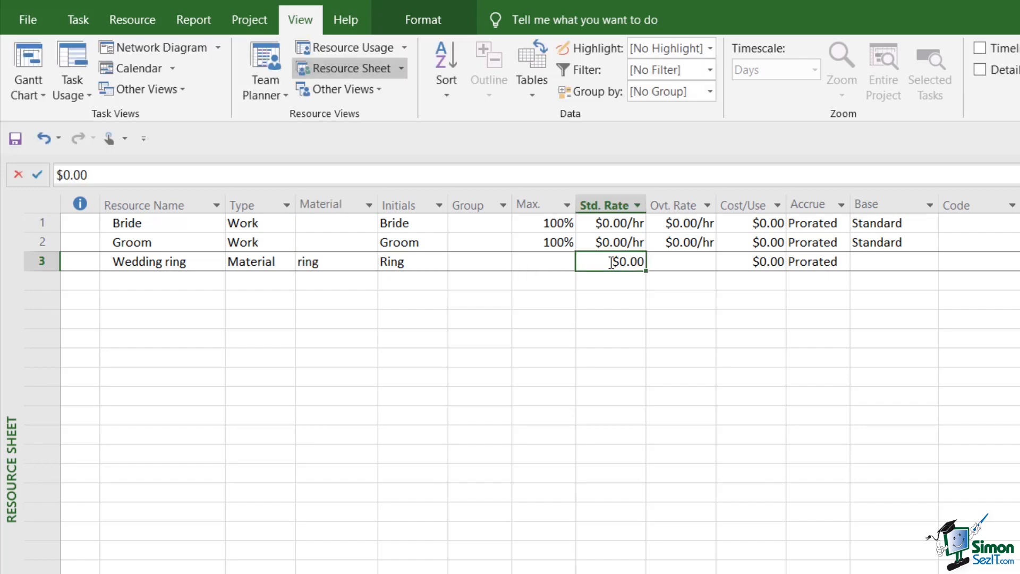
type("500")
key("Escape")
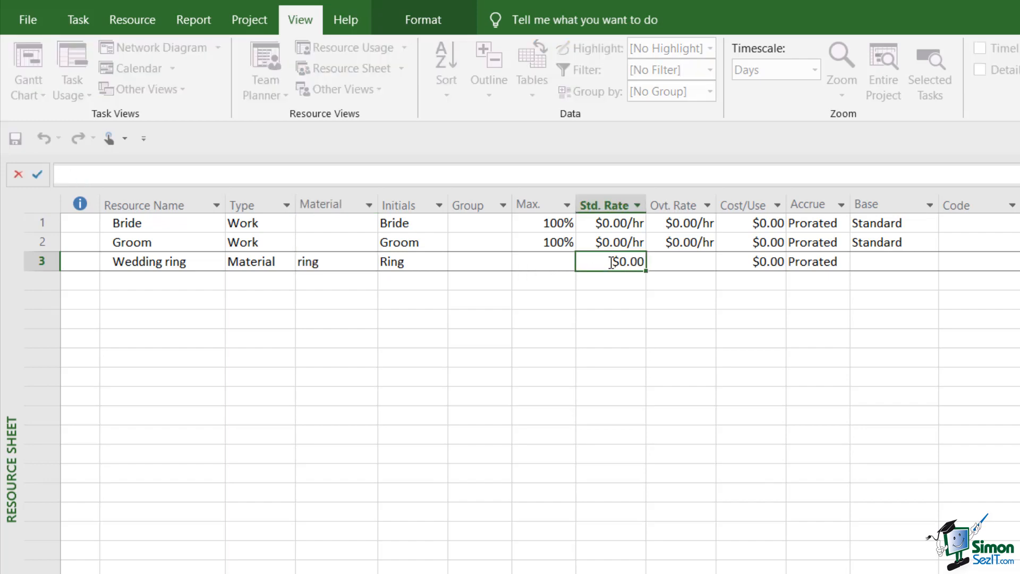
key("Return")
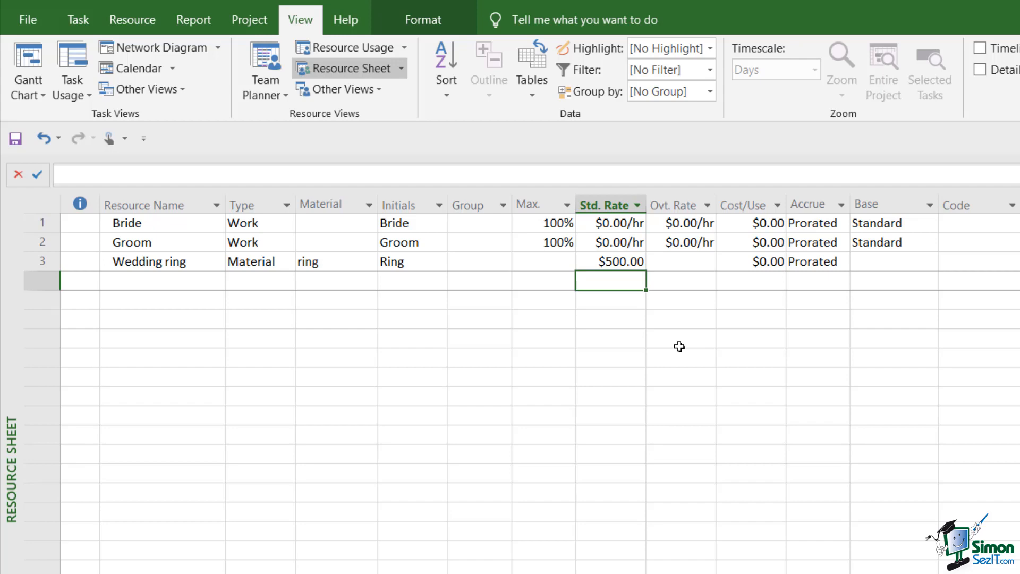
- Add a resource named Photographer in the fourth row with the type Cost
left_click(185, 285)
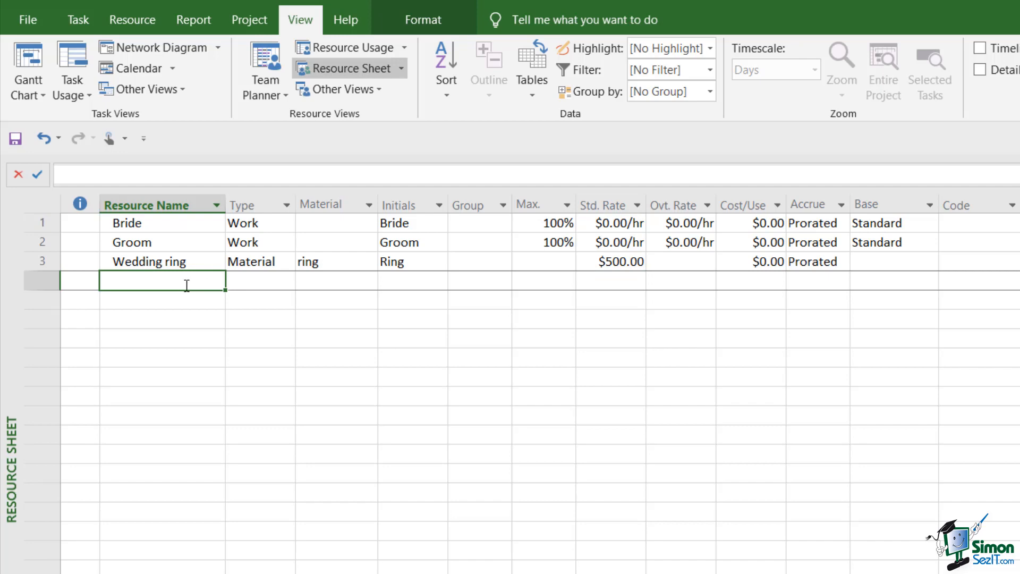
type("Photog")
type("rapher")
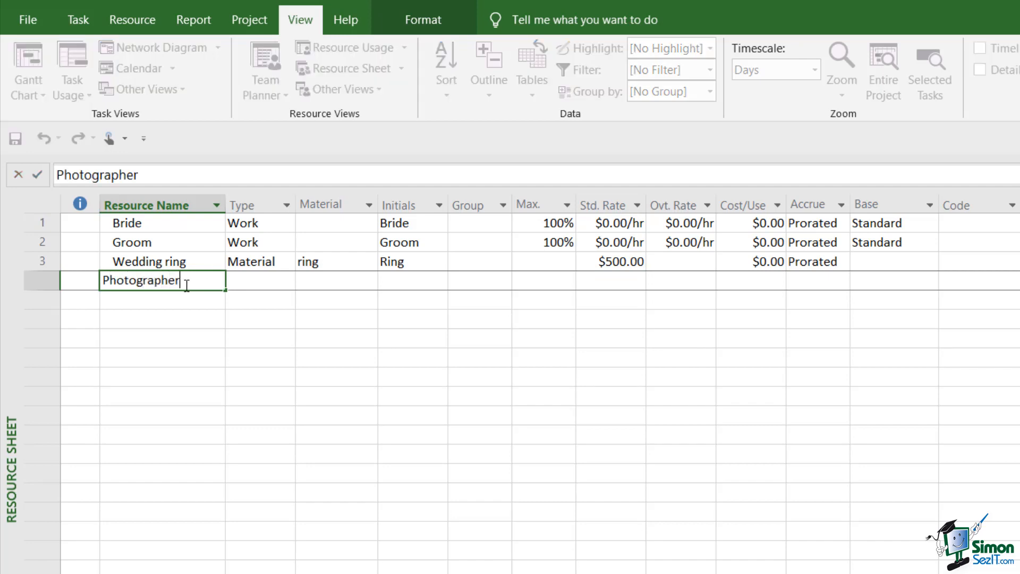
key("Tab")
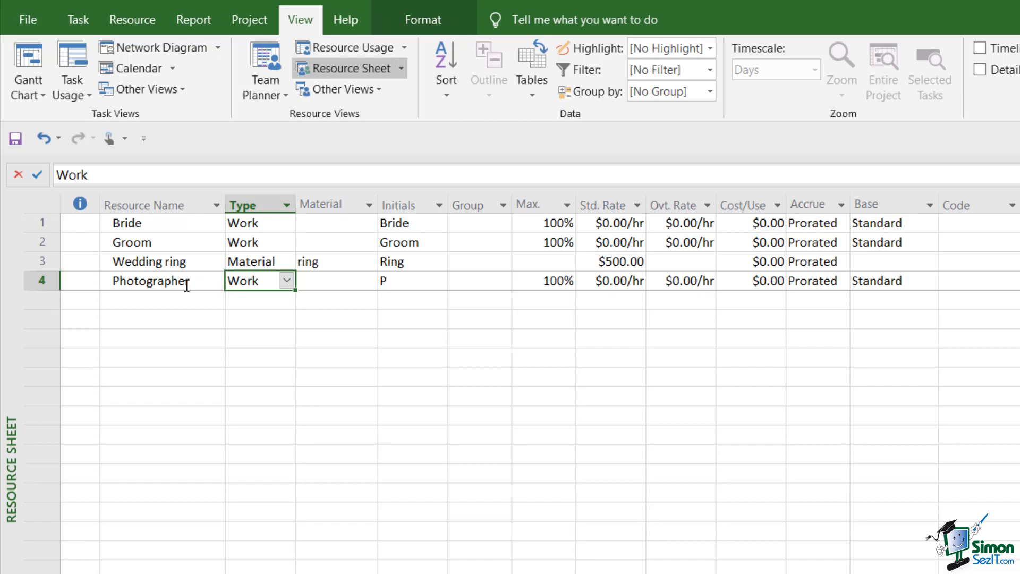
left_click(287, 281)
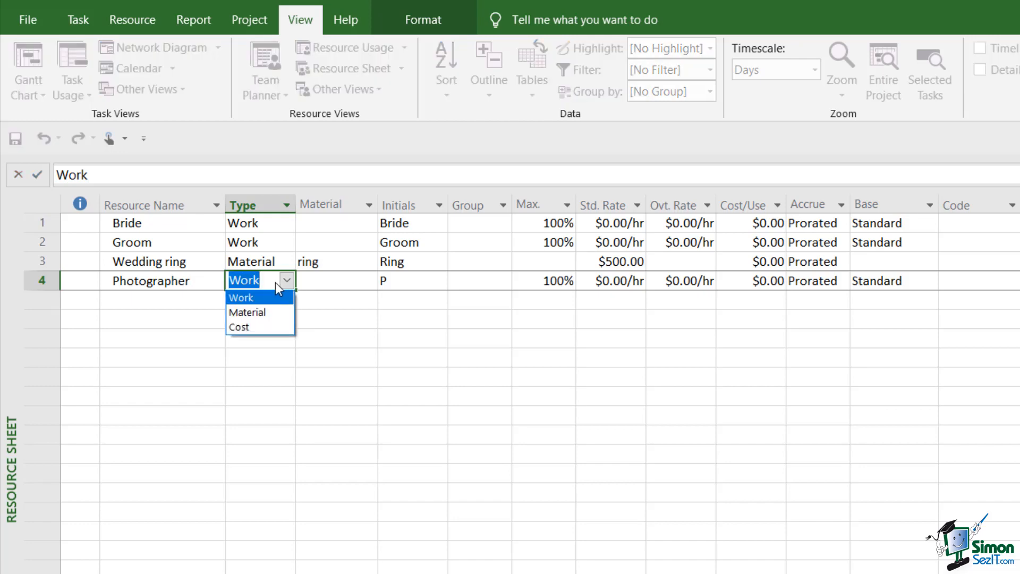
left_click(240, 326)
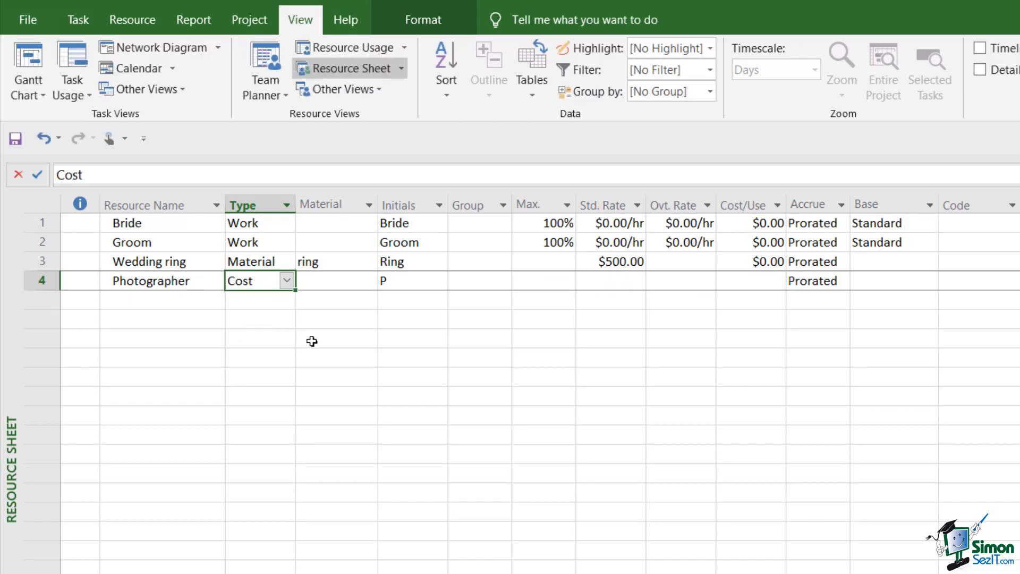
- Set the initials of the Photographer resource to Photo
left_click(409, 280)
left_click(409, 280)
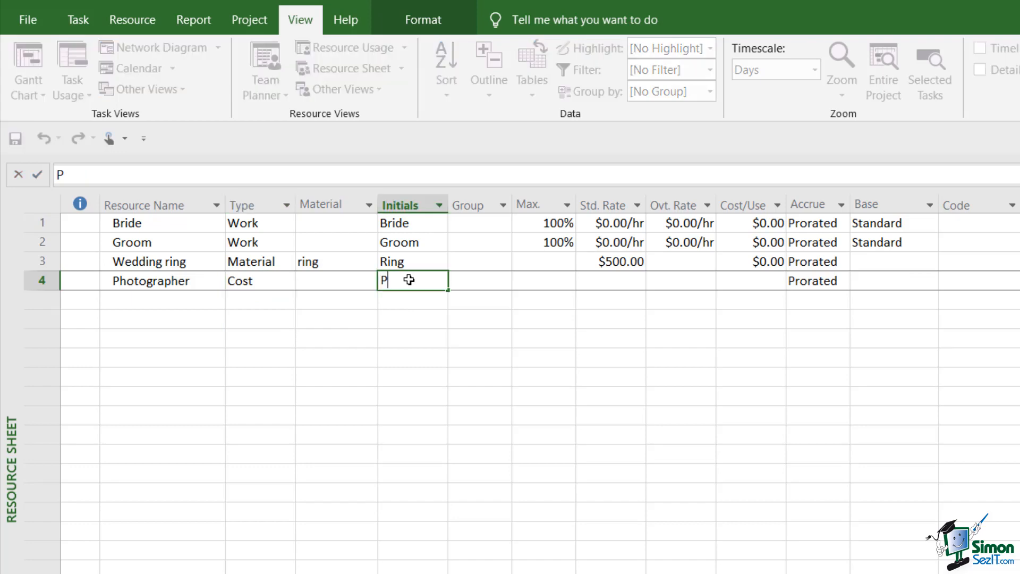
type("hoto")
key("Tab")
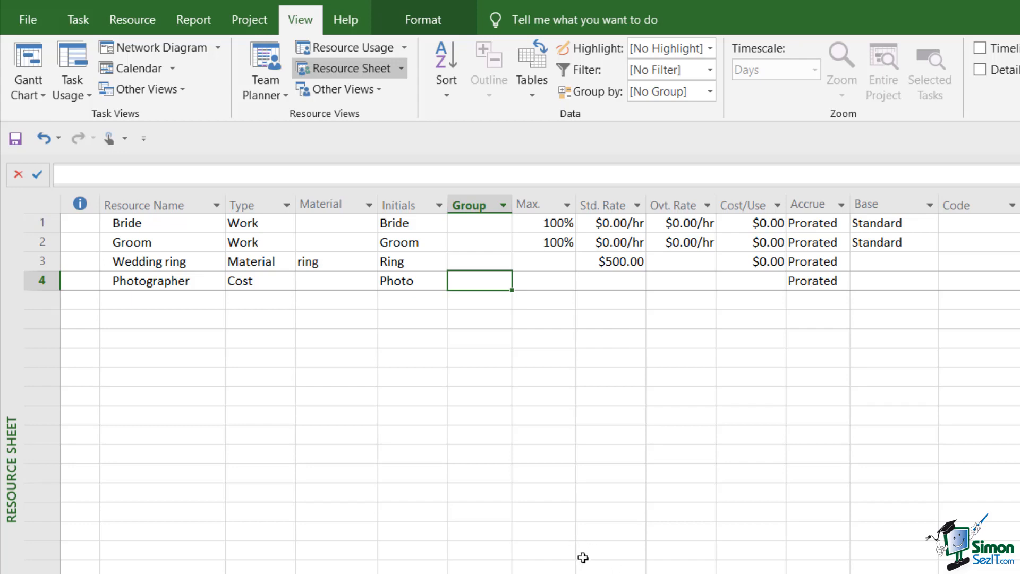
- Review the general details in the Photographer's Resource Information dialog and close it
left_click(42, 281)
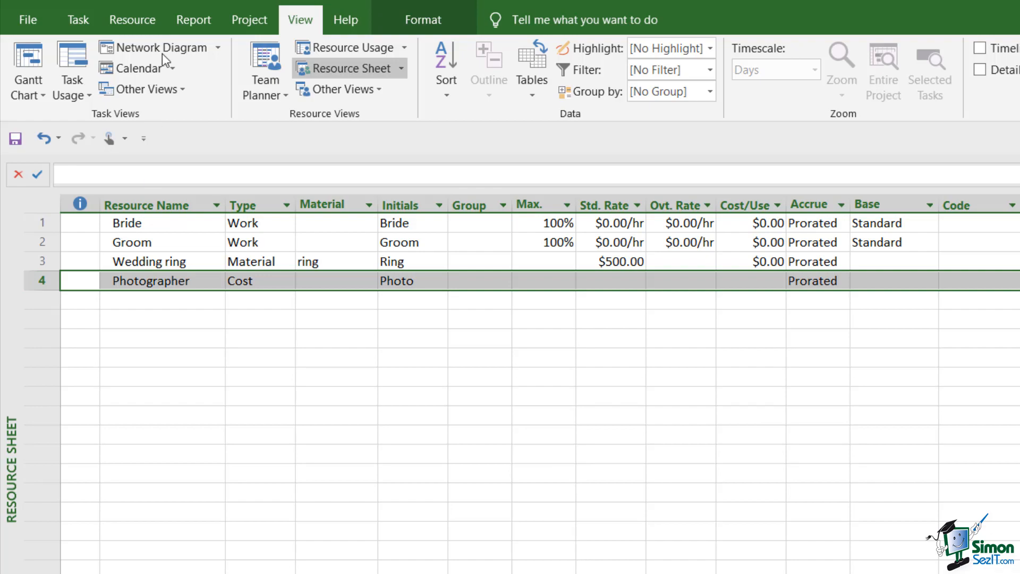
left_click(127, 21)
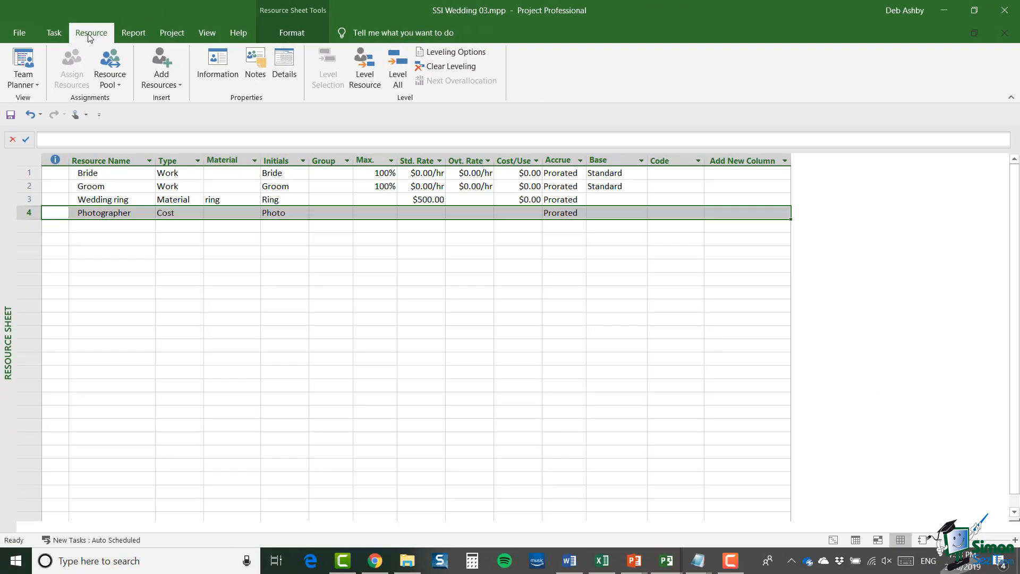
left_click(214, 68)
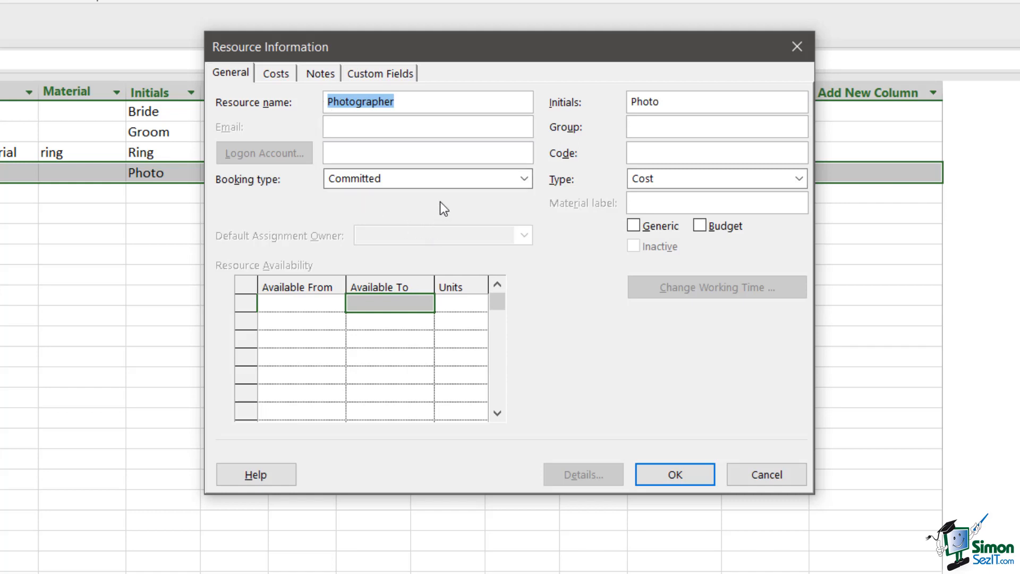
key("shift+Tab")
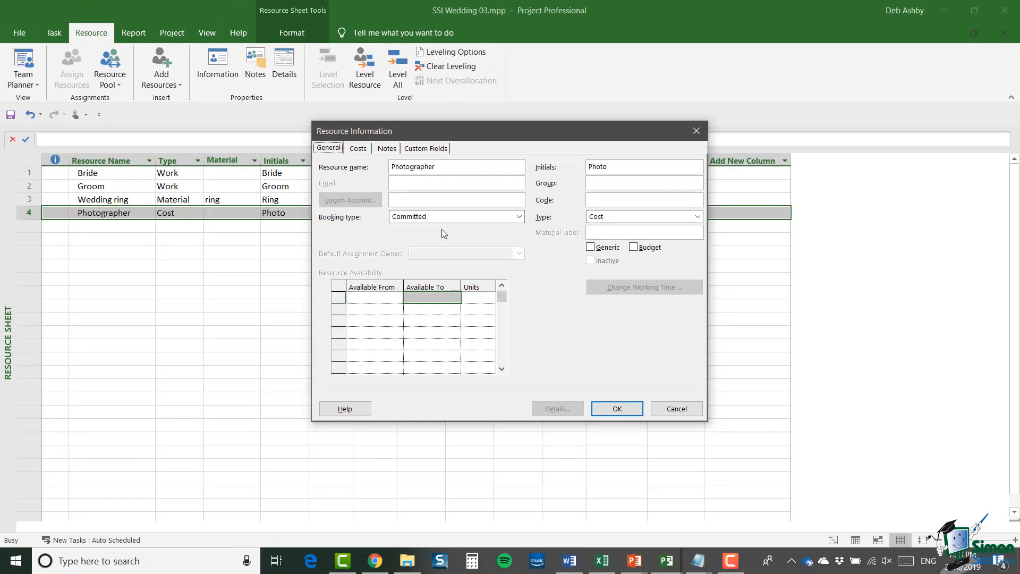
left_click(617, 408)
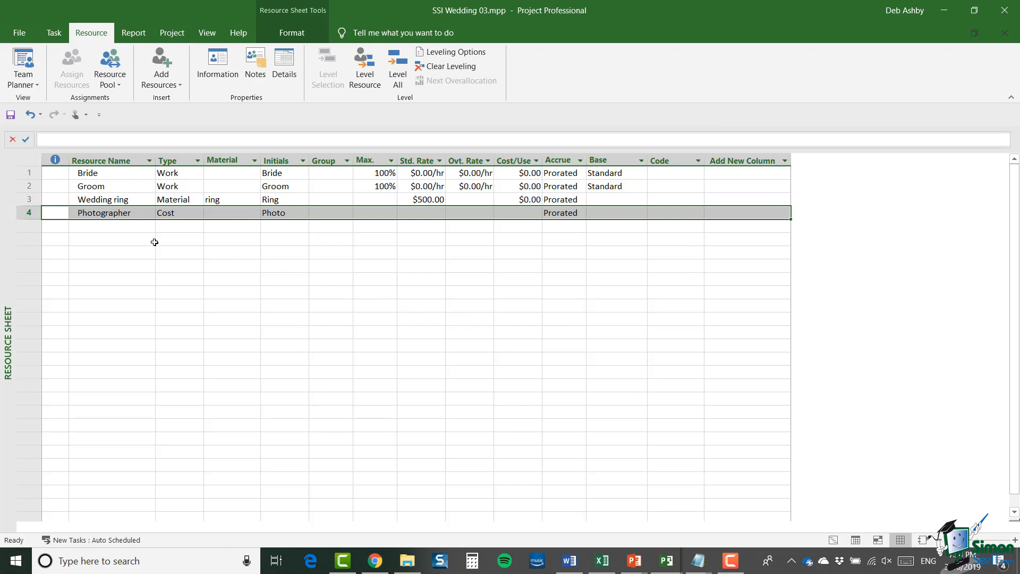
- Open the Resource Information dialog for the Photographer resource again, directly from its row in the sheet
right_click(134, 215)
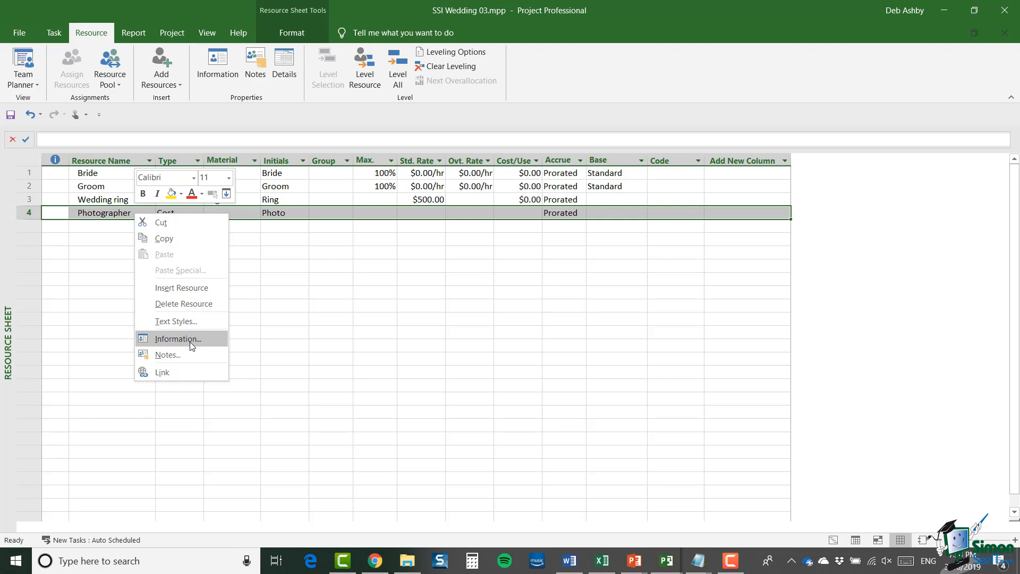
key("Escape")
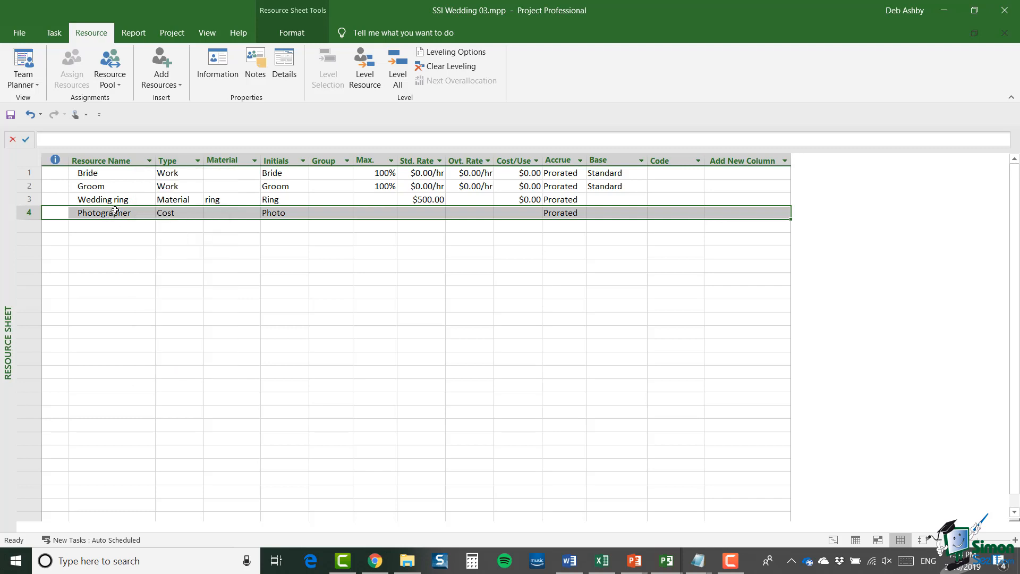
left_click(112, 213)
double_click(112, 213)
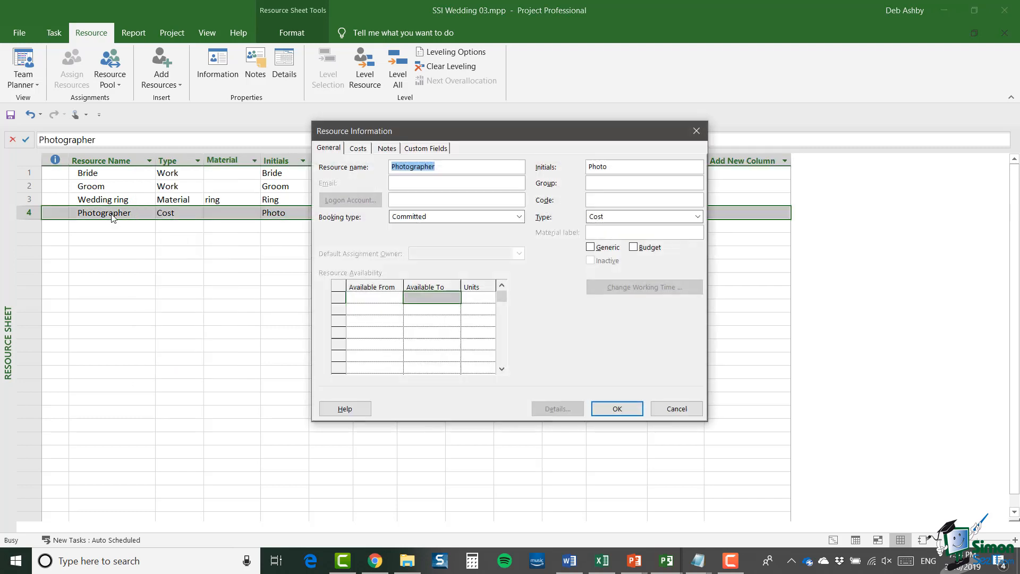